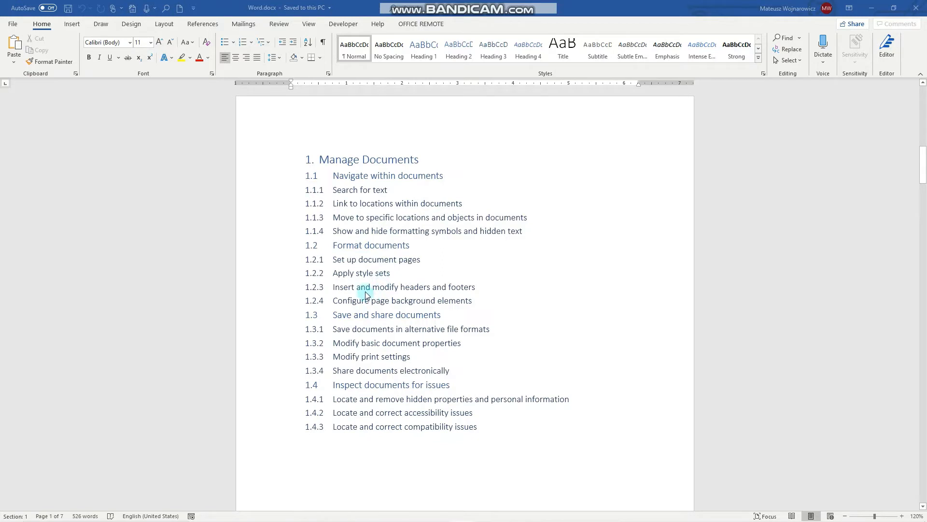
Step: Apply the built-in DO NOT COPY 1 watermark to the document pages
click(357, 301)
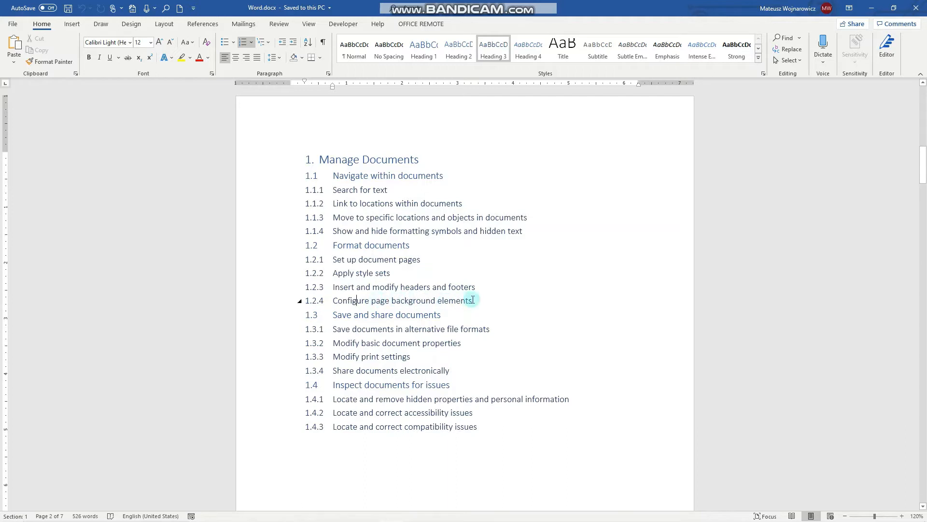
click(474, 300)
click(139, 29)
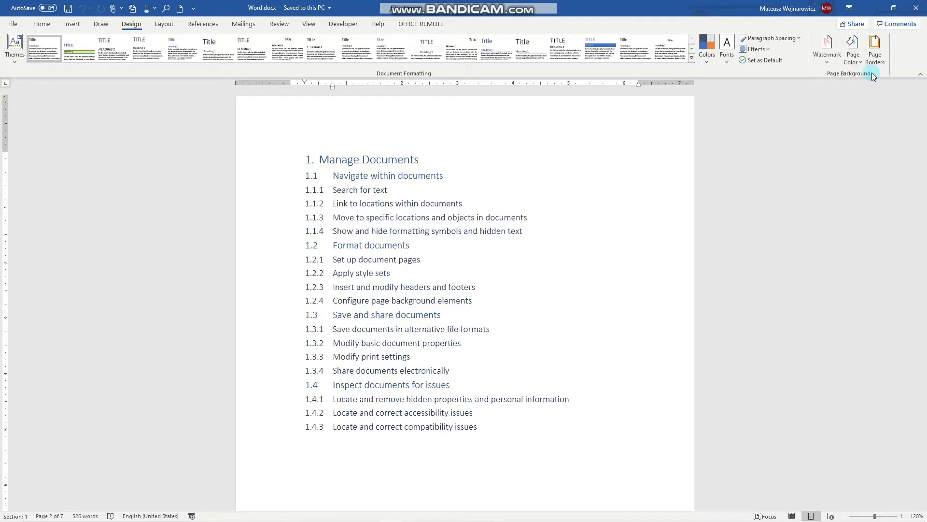
click(832, 62)
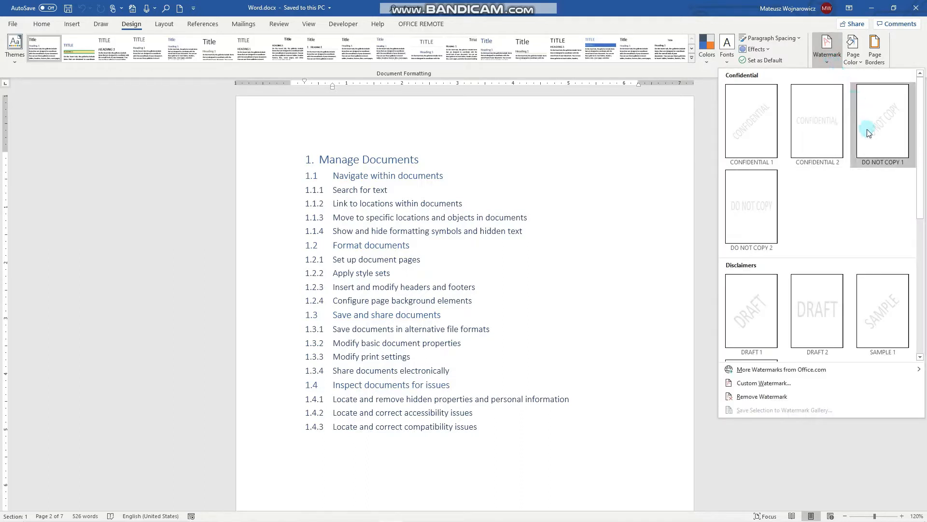
click(882, 140)
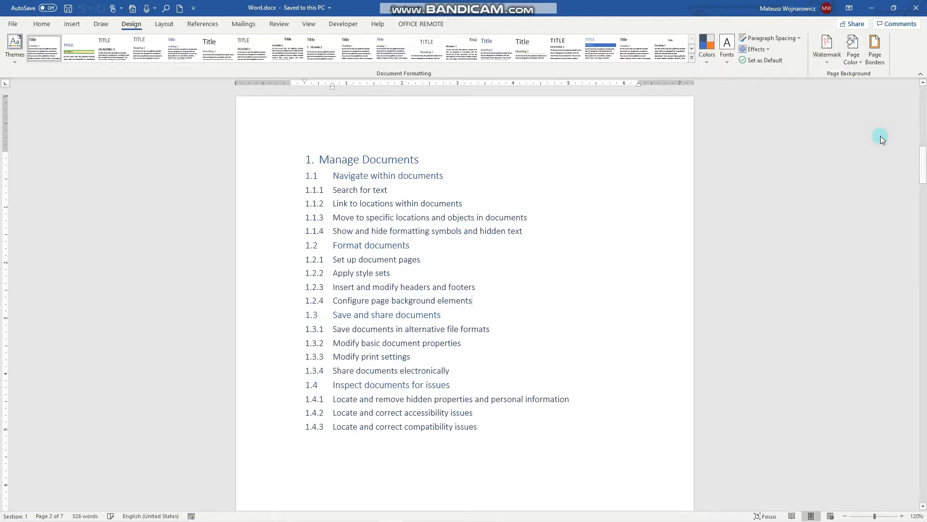
scroll(598, 146, down, 3)
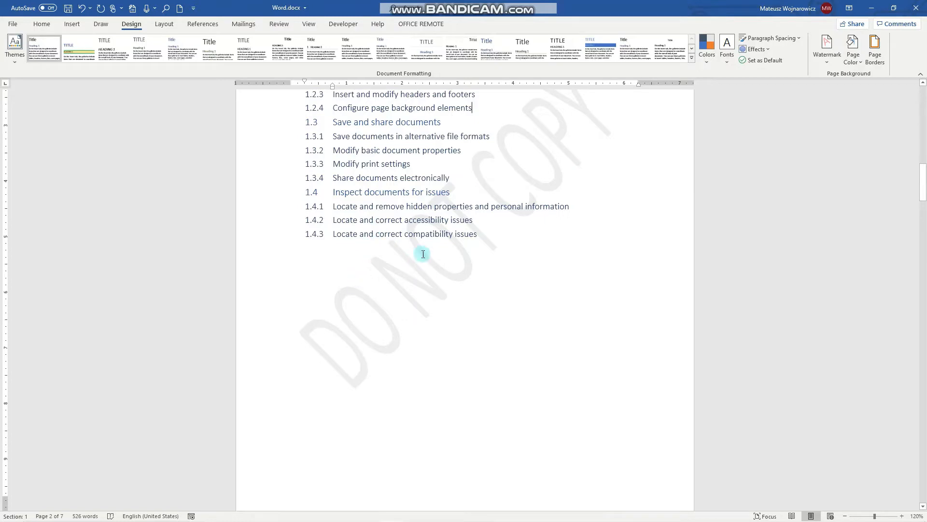
scroll(570, 148, up, 1)
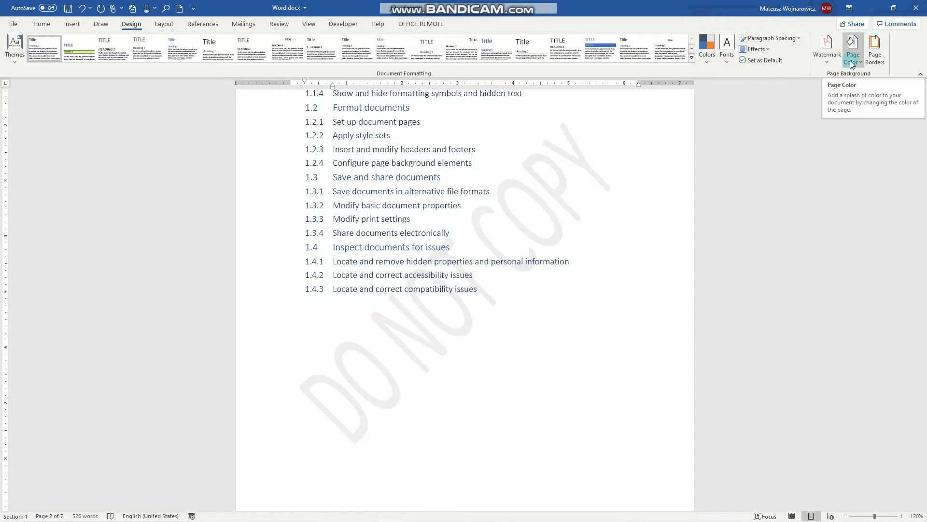
Step: Apply a custom picture watermark using the handwritten EXAM image with a marker-holding hand, found by searching Bing for "exam"
click(828, 57)
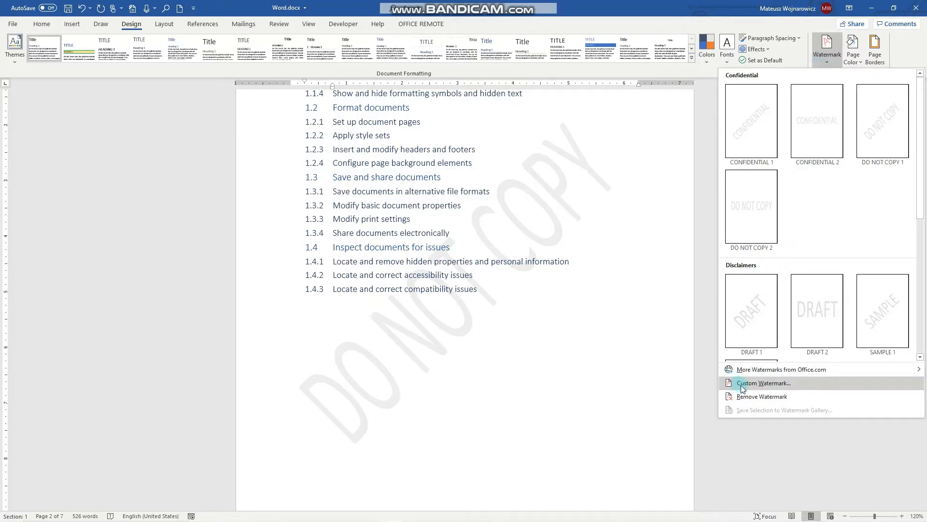
click(763, 383)
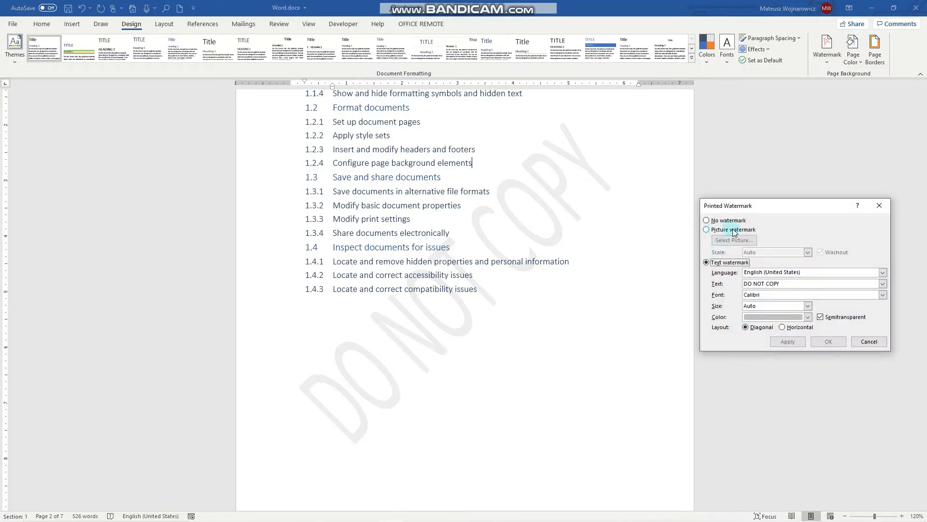
click(707, 230)
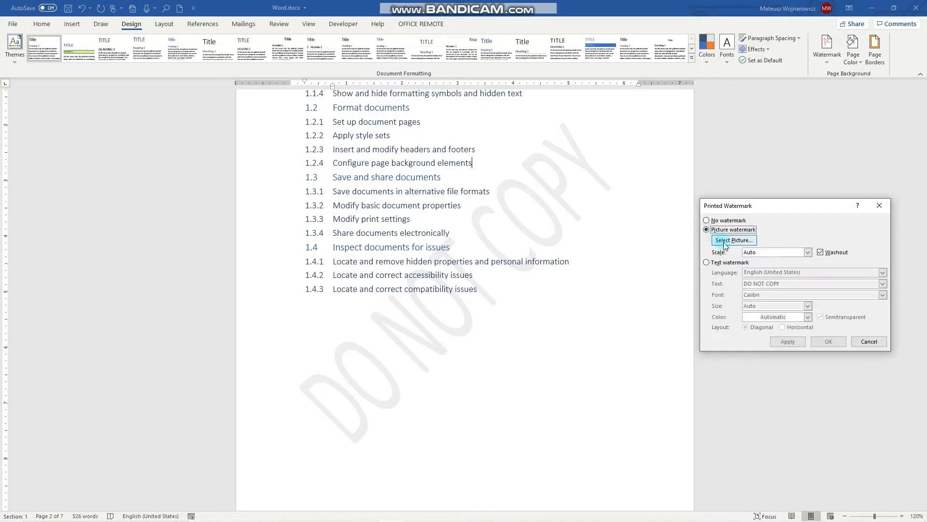
click(725, 241)
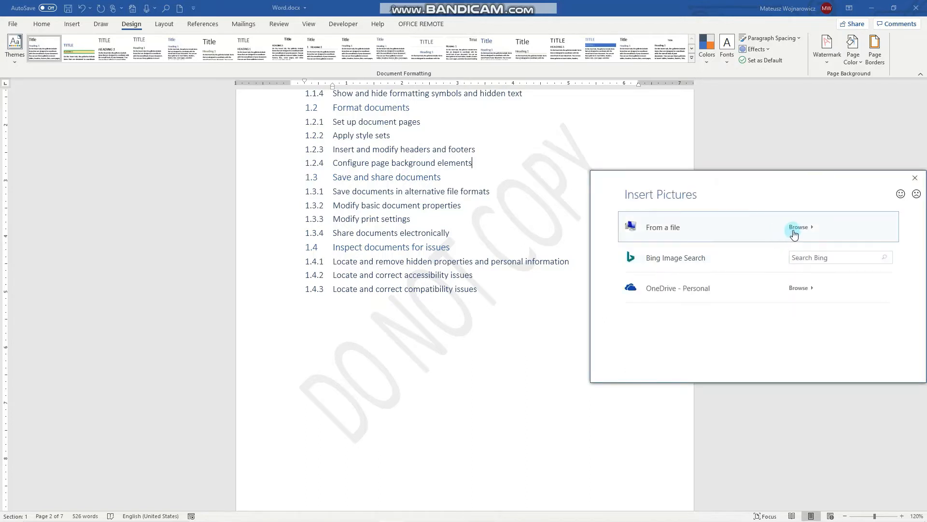
click(825, 260)
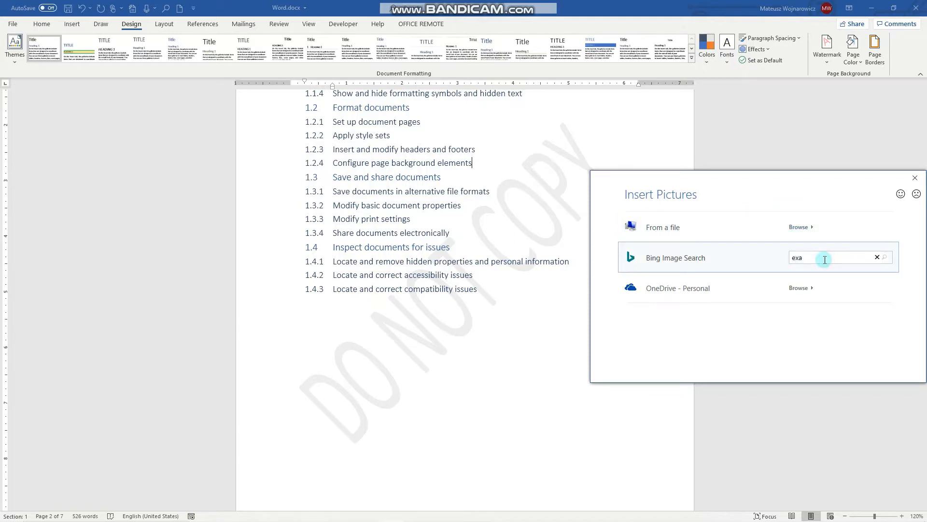
key(Return)
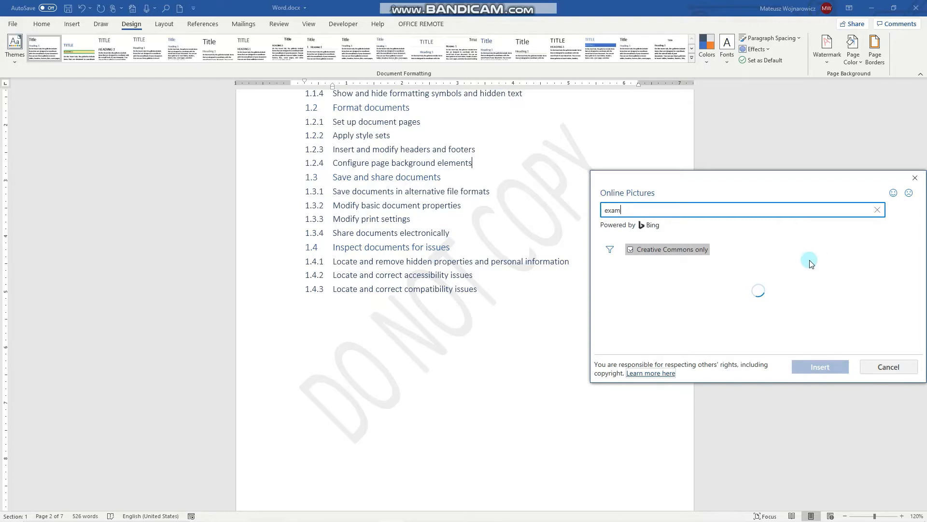
click(747, 285)
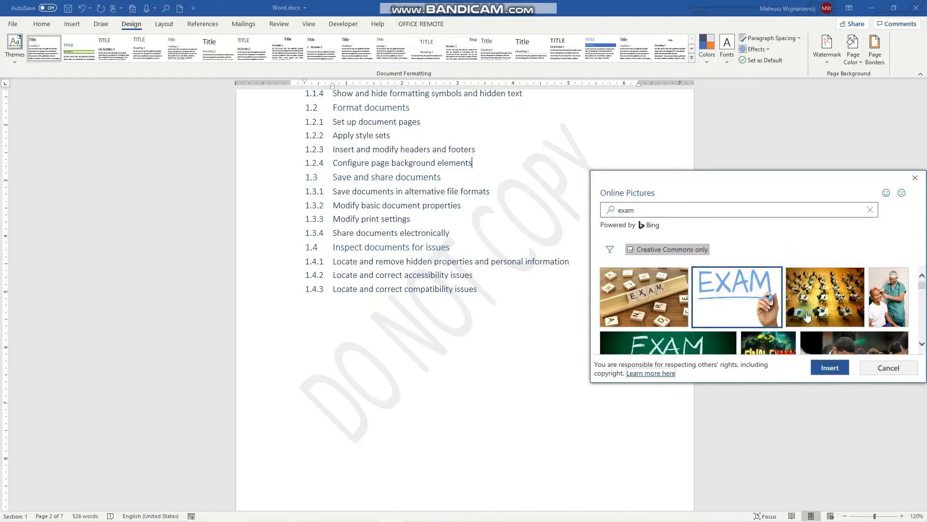
click(830, 368)
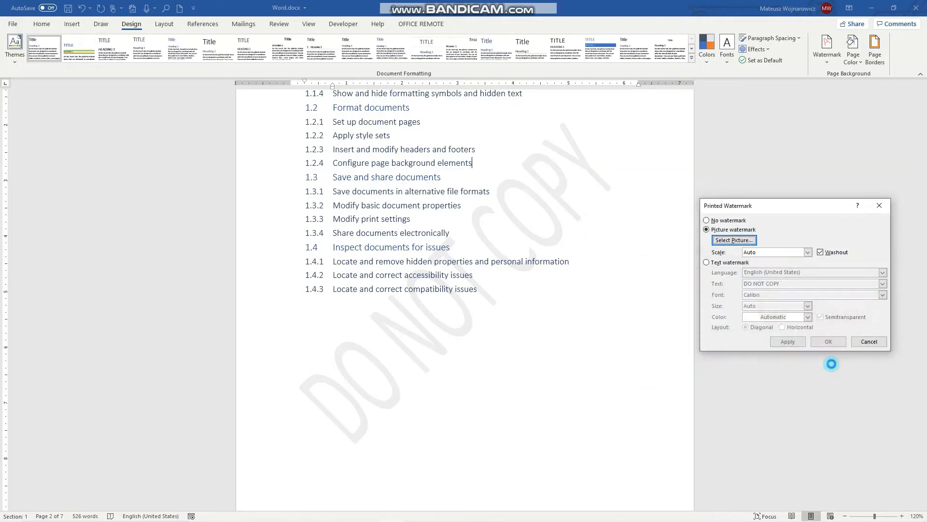
click(788, 342)
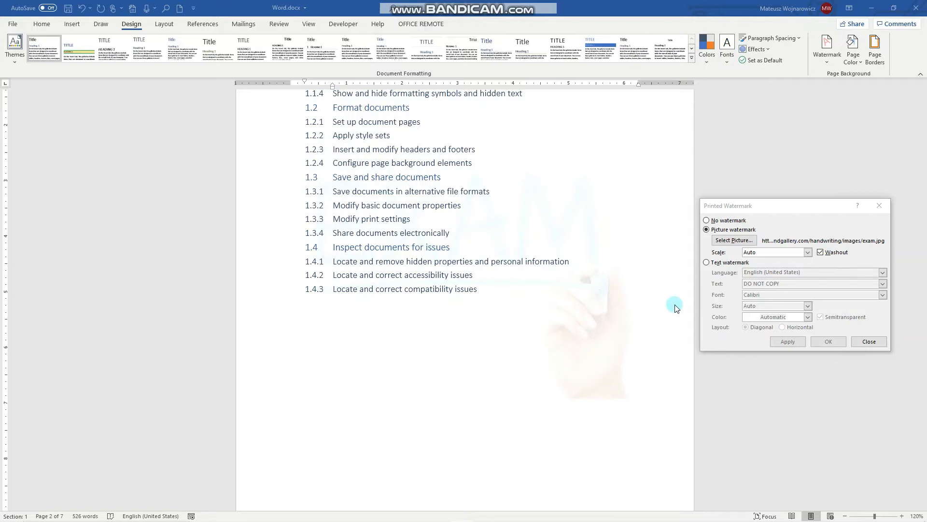
Step: Turn off the washout effect of the picture watermark and apply a scale of 100%
click(822, 253)
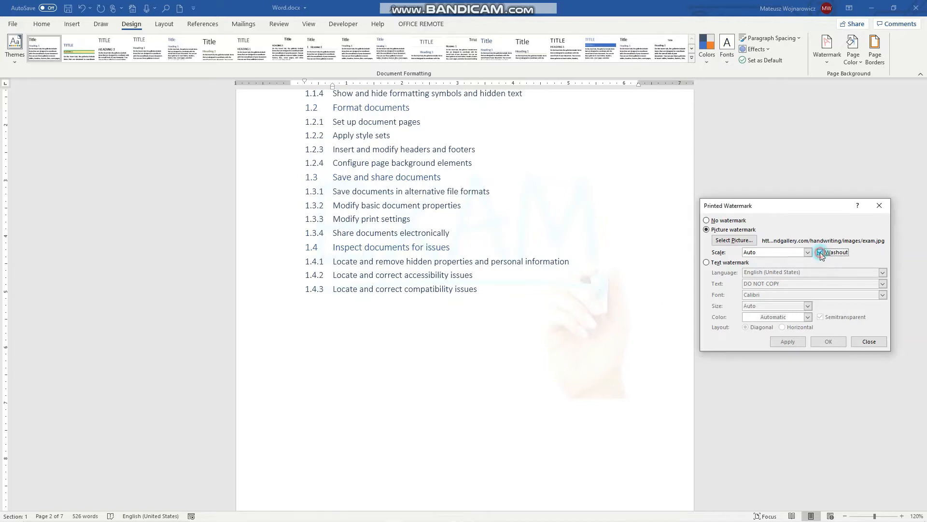
click(790, 345)
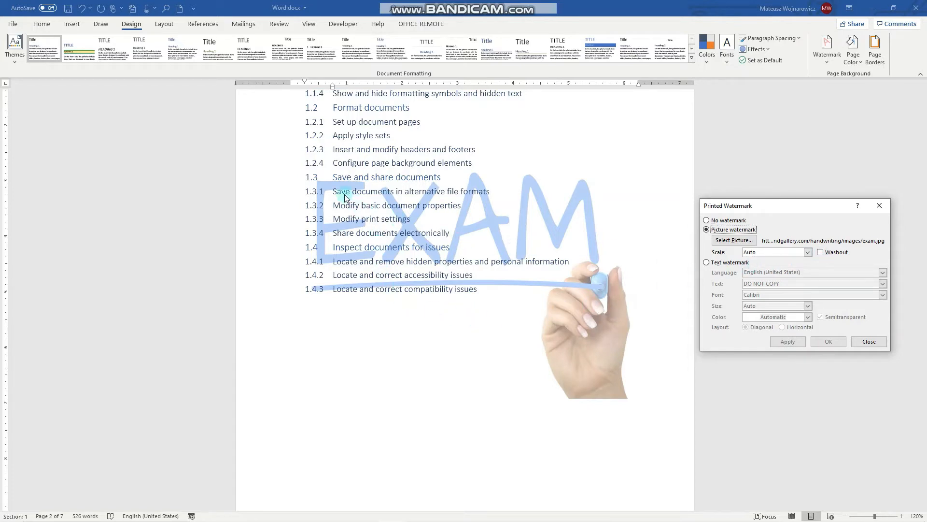
click(808, 252)
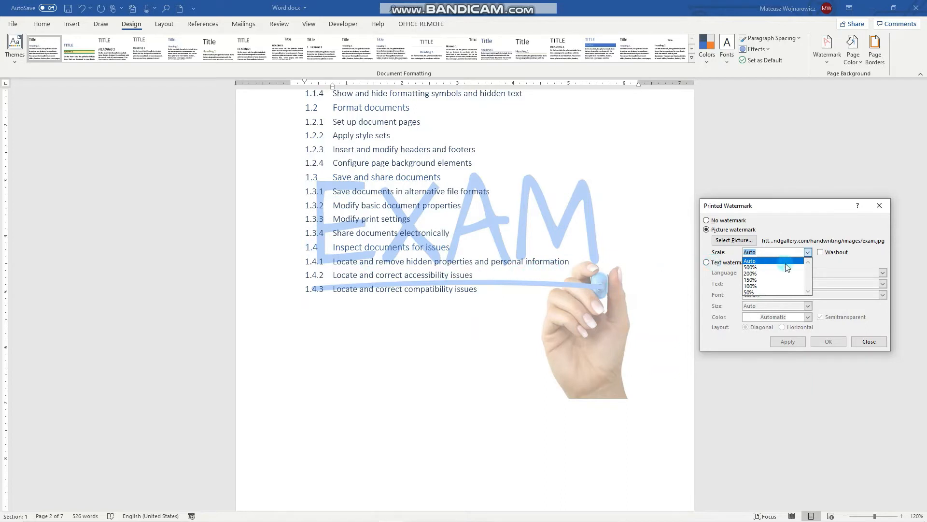
click(579, 231)
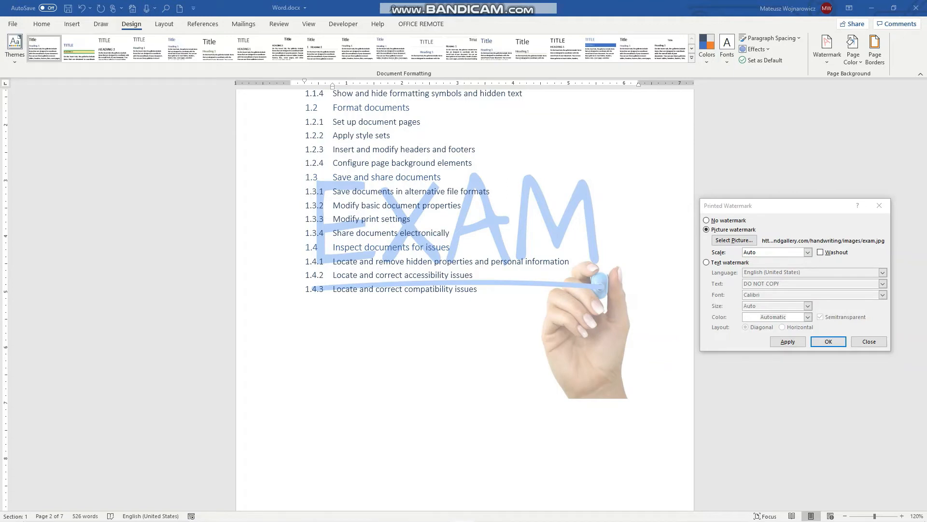
click(808, 252)
click(792, 286)
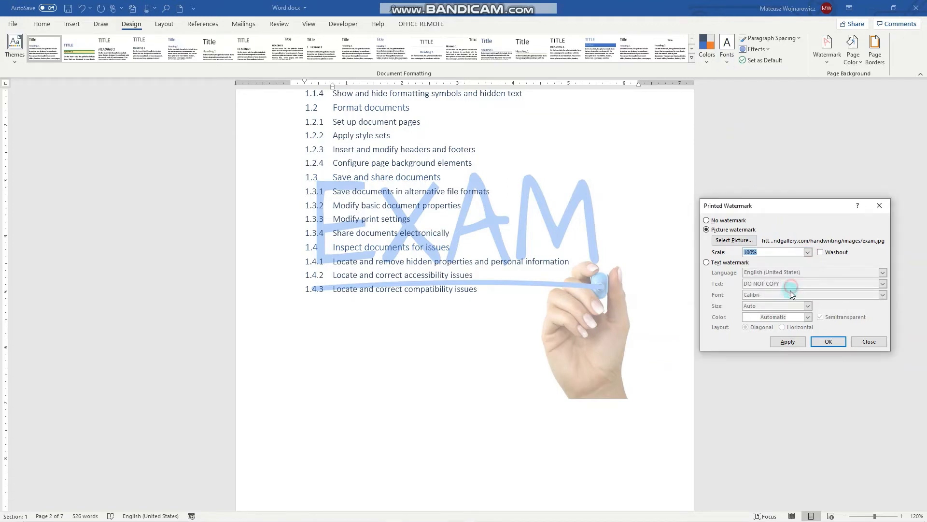
click(788, 341)
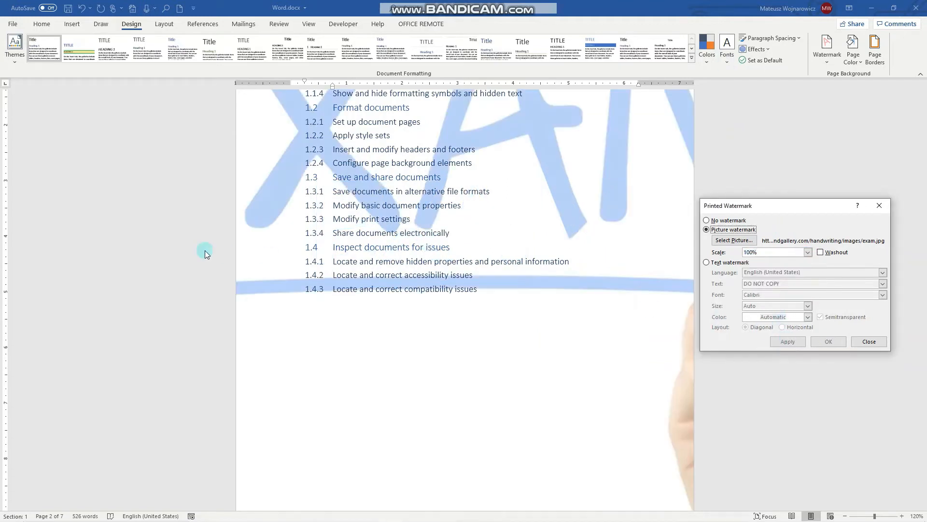
Step: Set the picture watermark's scale to 50% and apply it to the document
click(808, 251)
click(774, 292)
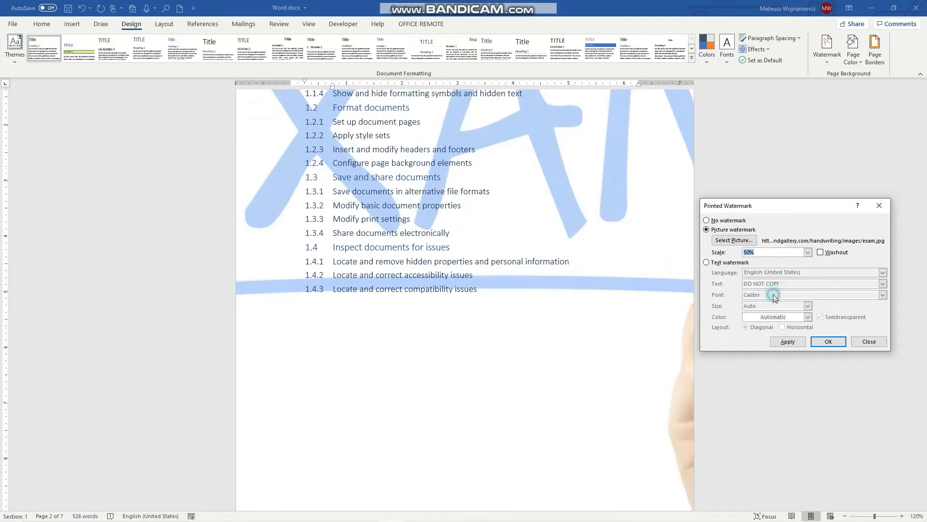
click(787, 340)
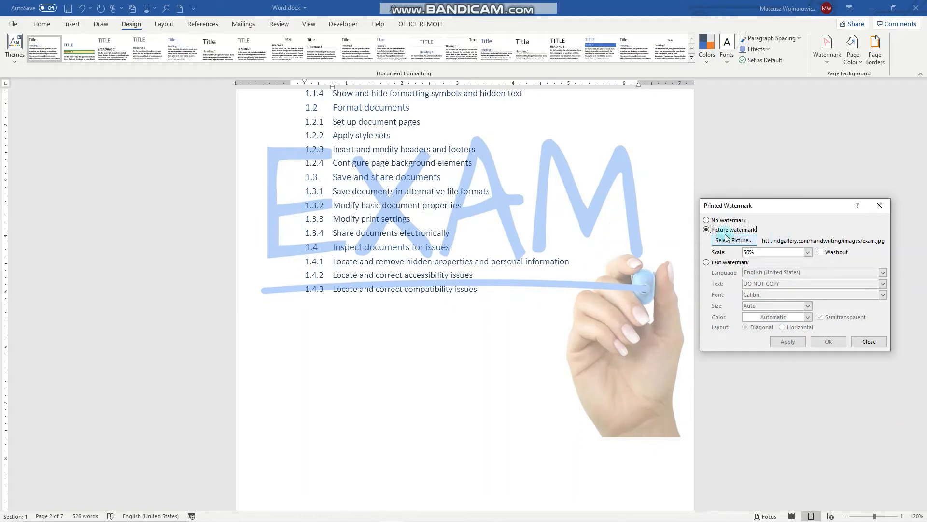
Step: Replace the picture with a text watermark reading "Exam" in Times New Roman, laid out horizontally
click(706, 262)
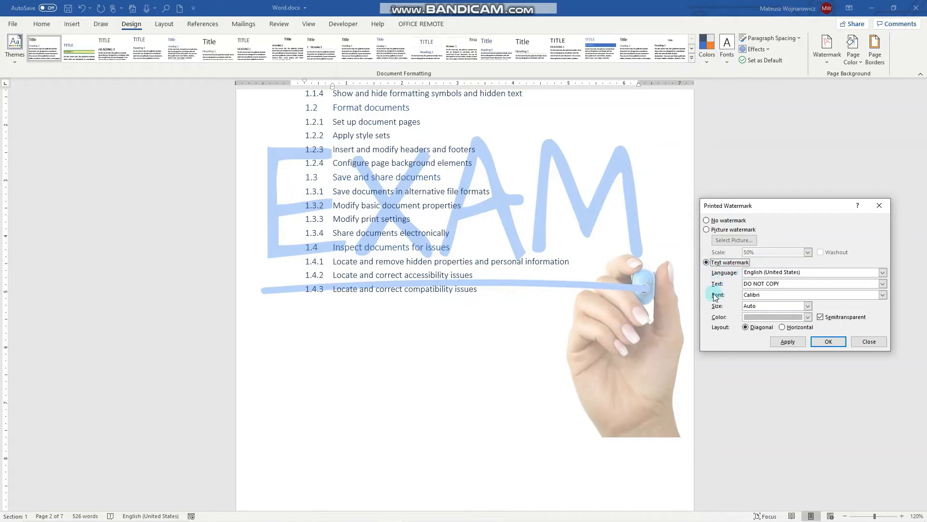
click(807, 283)
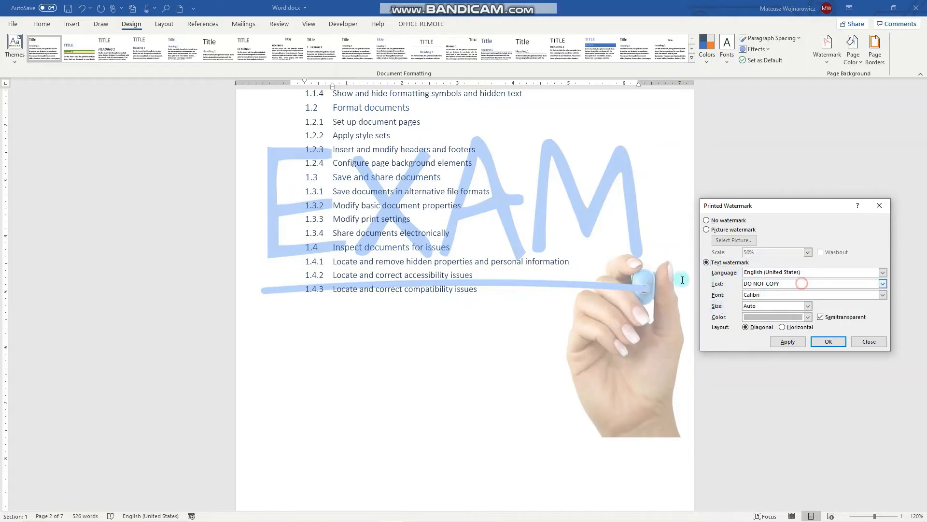
text(Exam)
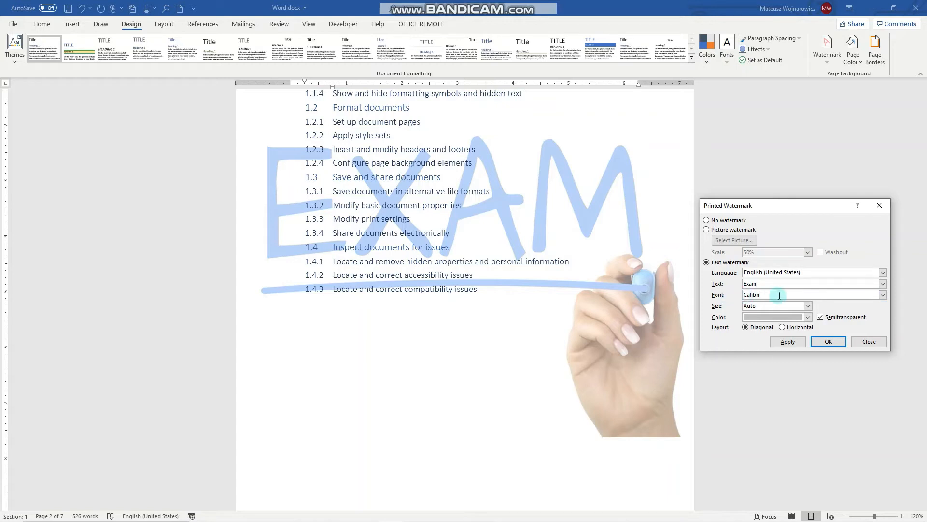
click(779, 295)
text(LT)
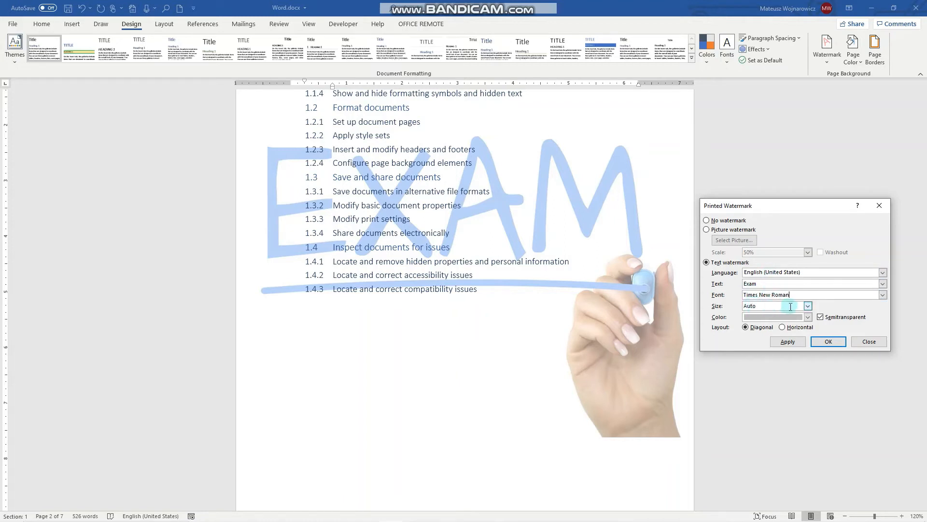
click(785, 343)
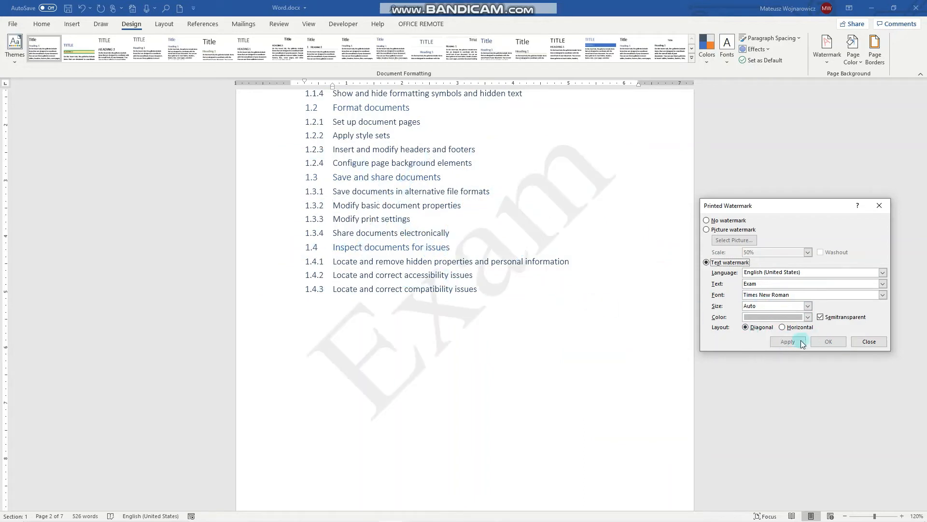
click(783, 327)
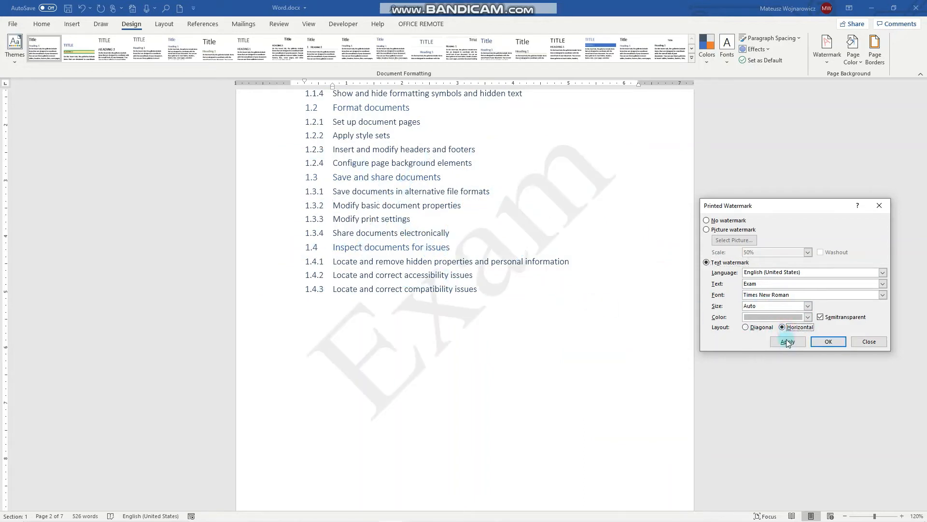
click(787, 341)
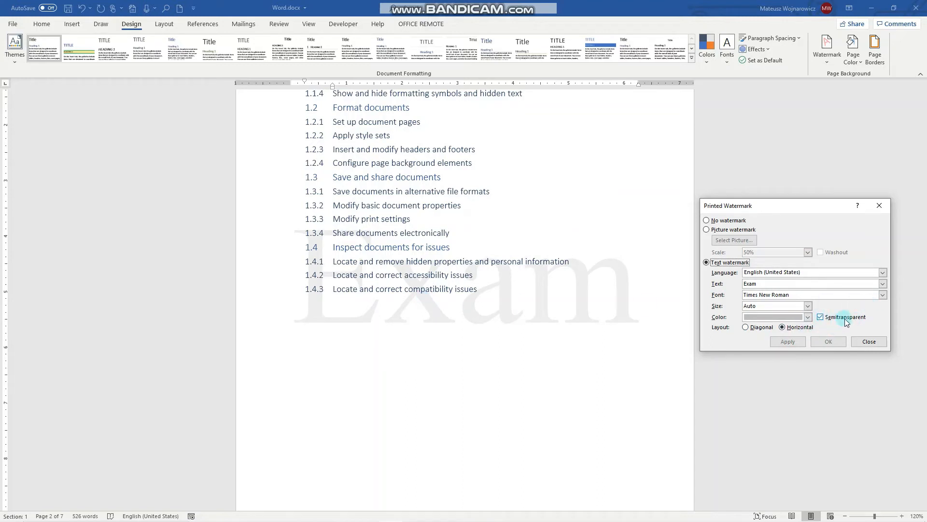
Step: Apply the standard light blue color to the "Exam" text watermark with semitransparency turned off
click(820, 318)
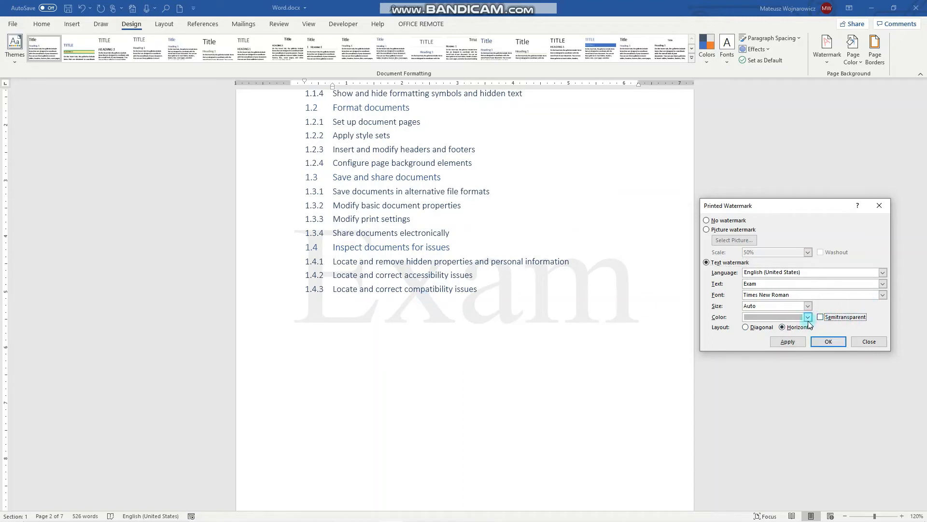
click(808, 317)
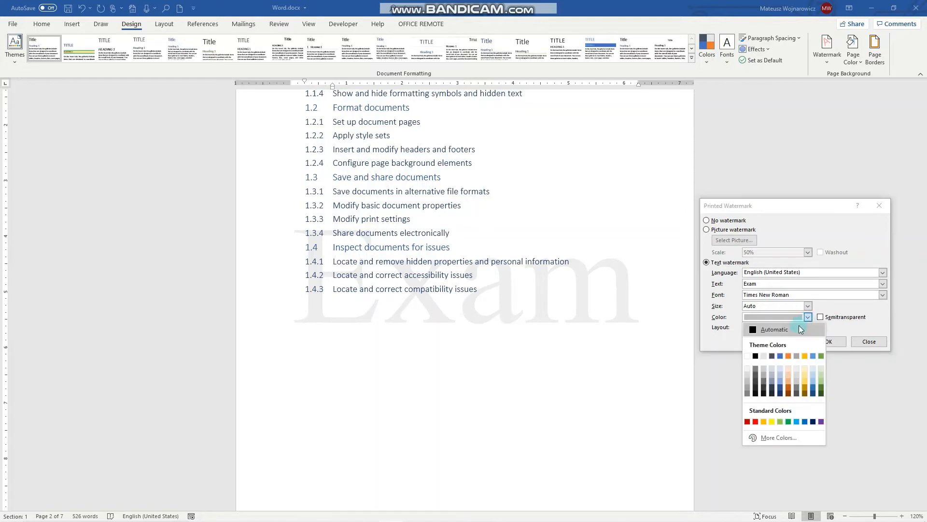
click(796, 422)
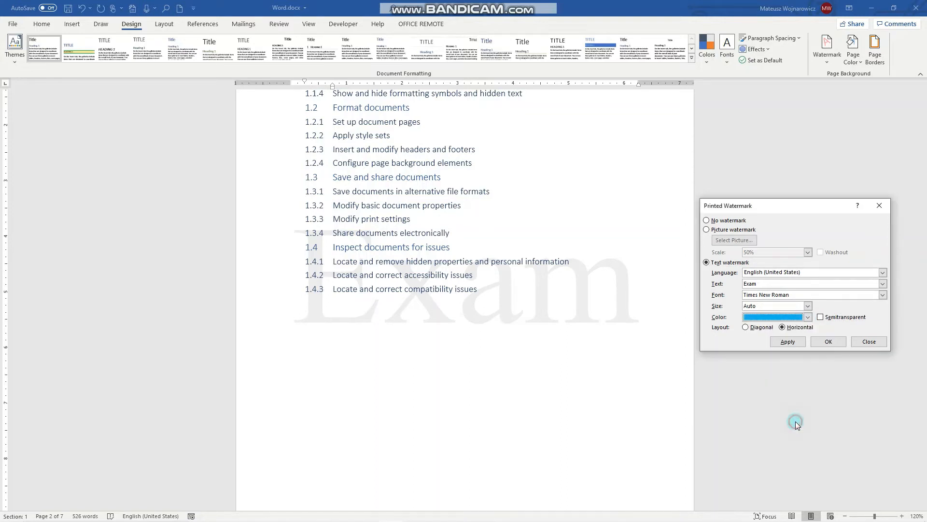
click(794, 343)
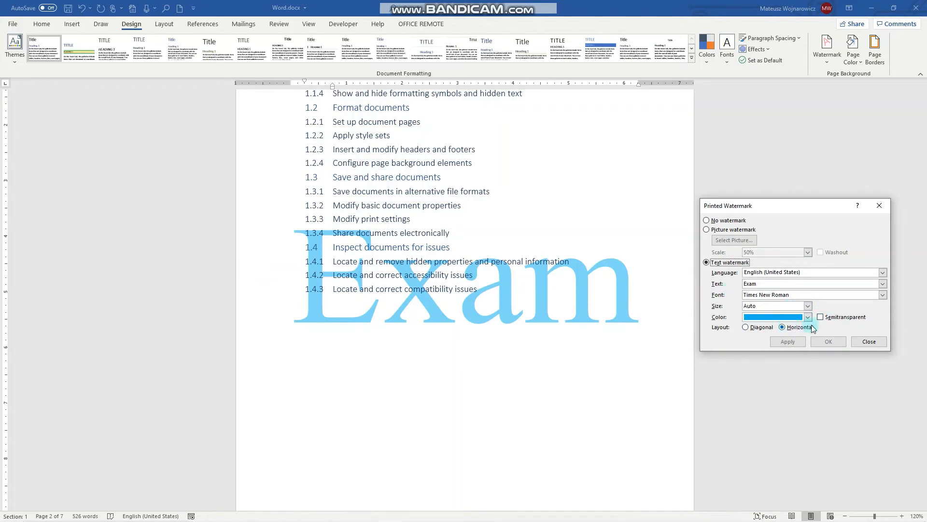
Step: Turn on semitransparency for the "Exam" text watermark and apply it to the document
click(820, 317)
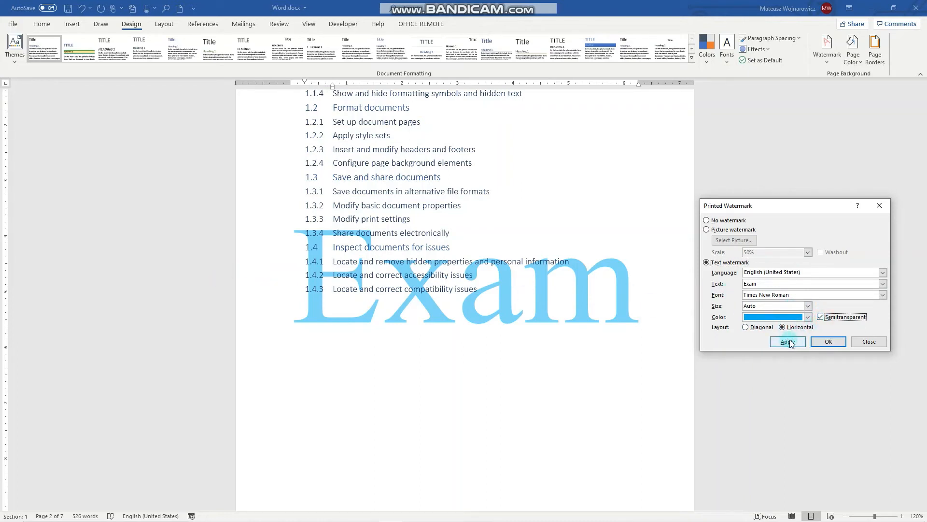
click(788, 342)
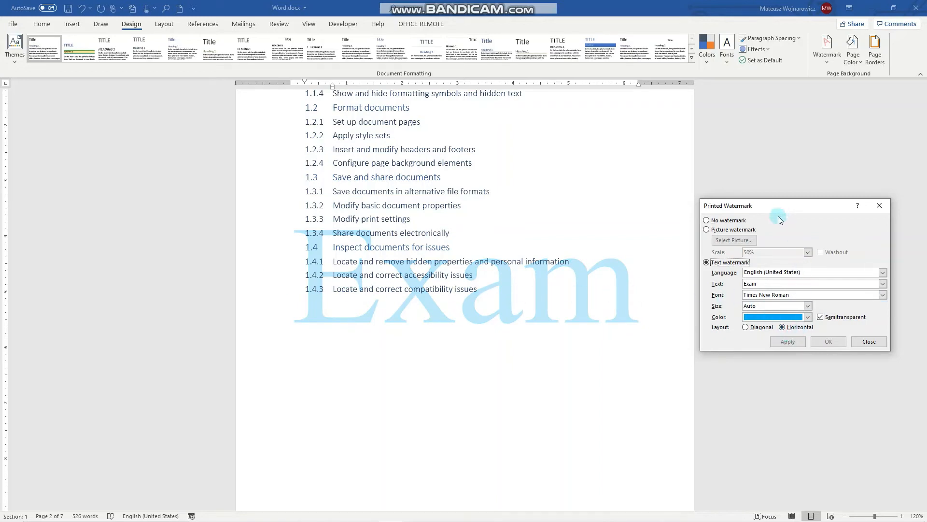
click(880, 205)
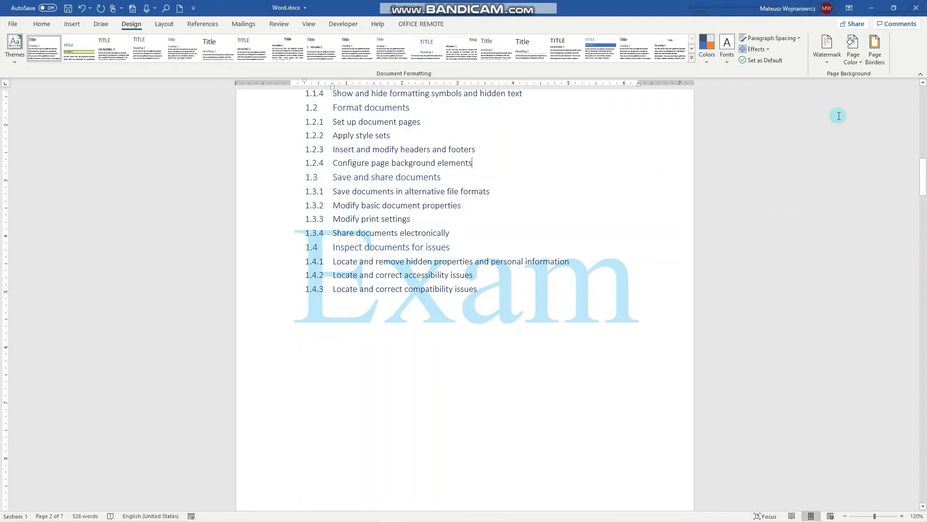
Step: Remove the "Exam" watermark from the document
click(830, 57)
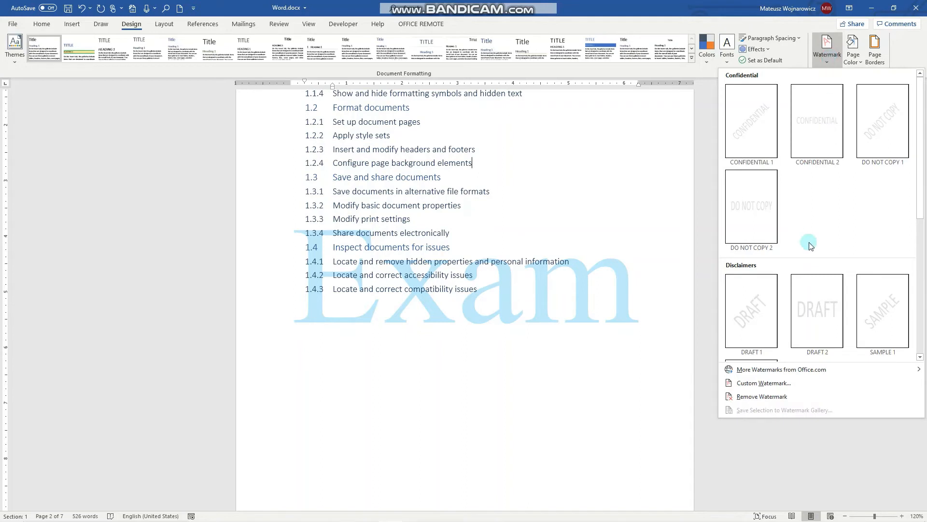
click(769, 400)
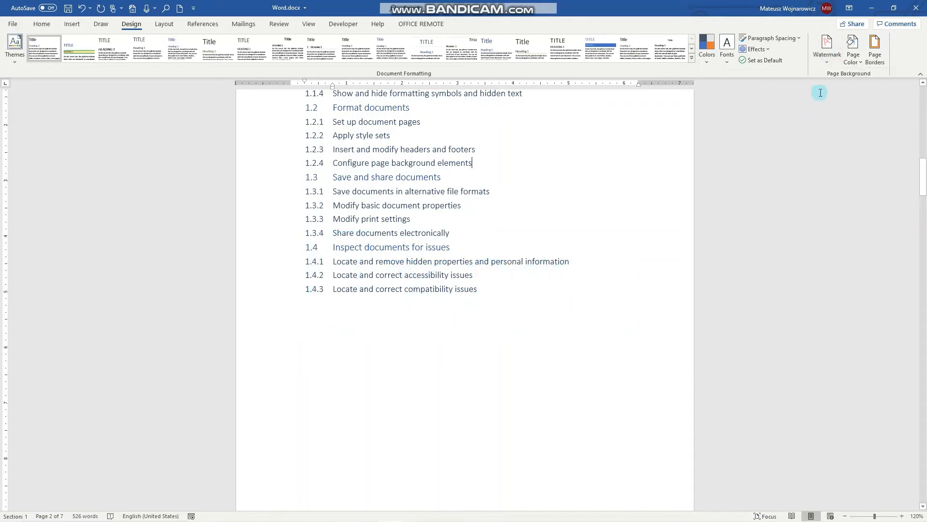
click(854, 60)
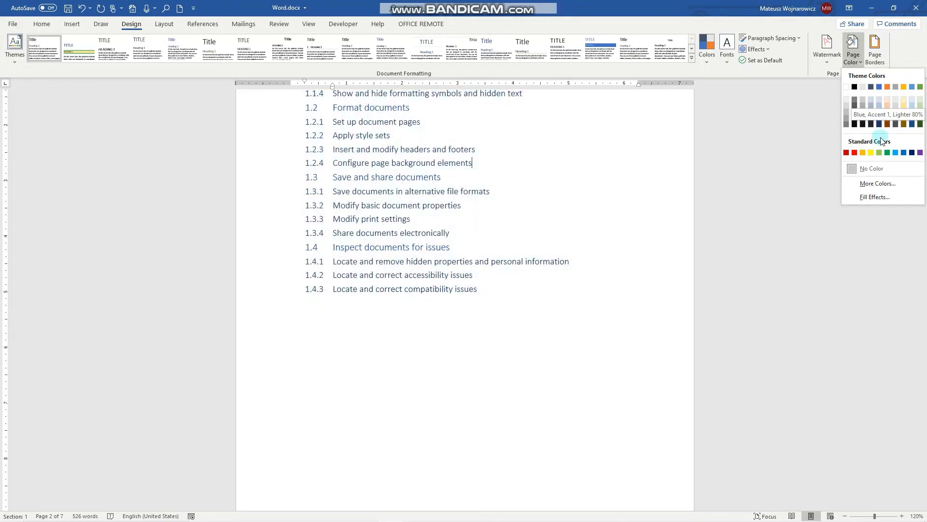
click(878, 186)
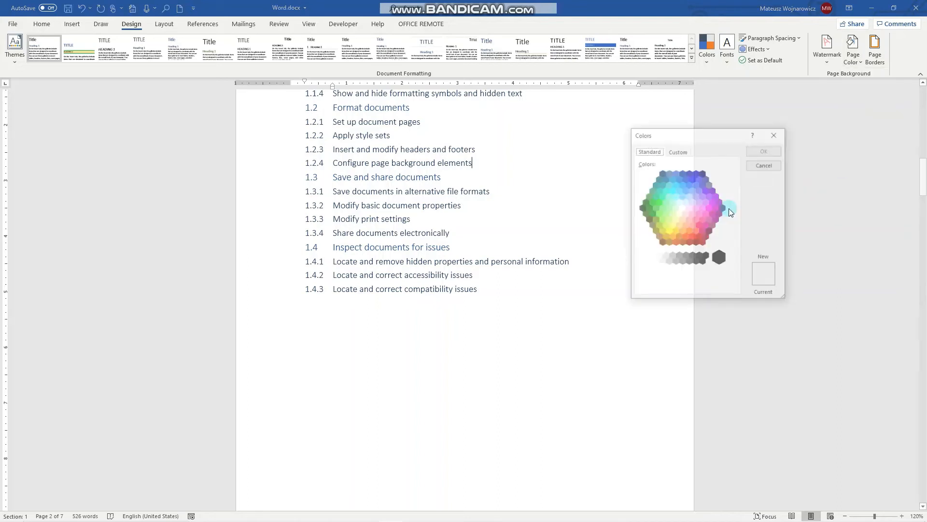
click(679, 151)
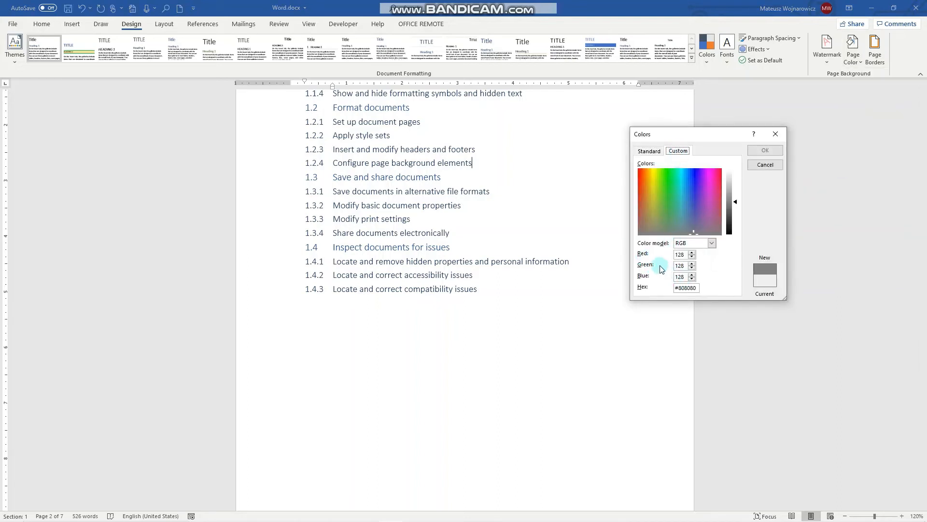
click(686, 255)
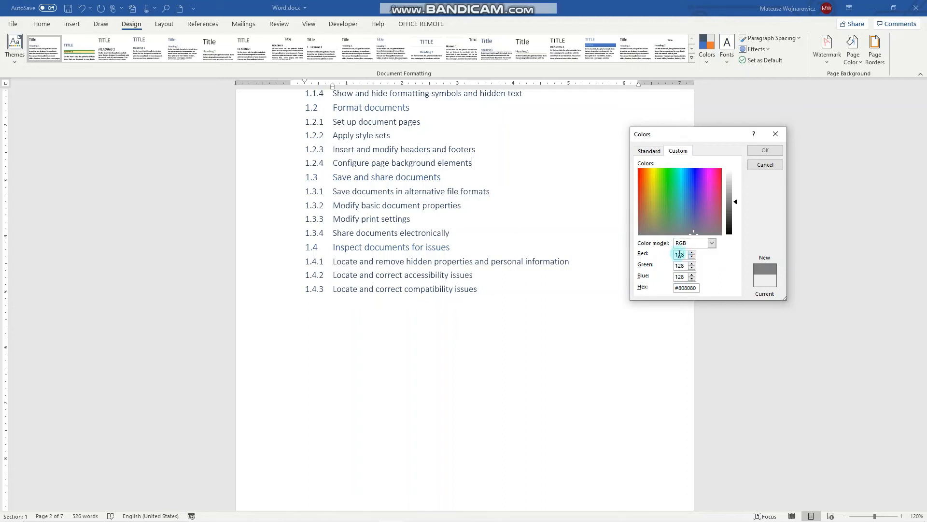
click(776, 135)
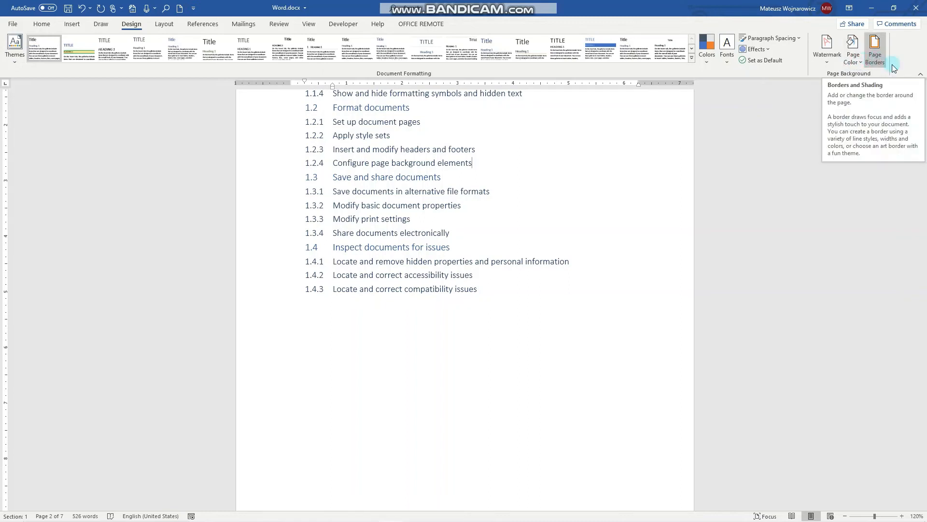
Step: Add a box page border to the whole document with a fine dashed line in gold, 1 pt wide
click(880, 57)
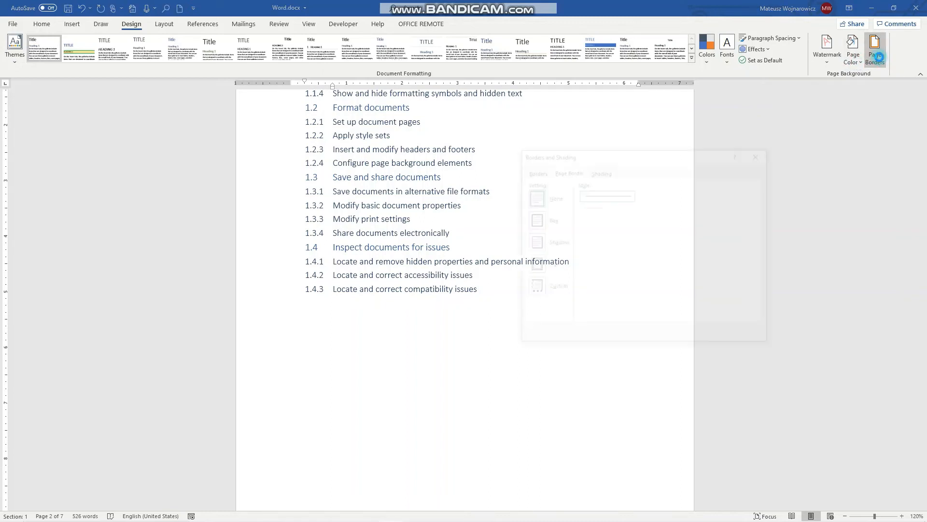
drag(582, 154, 479, 116)
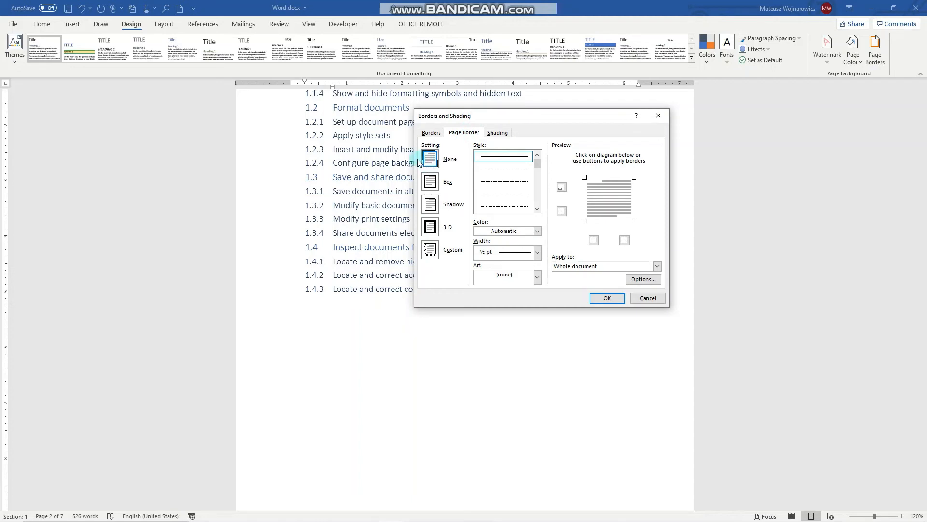
click(431, 182)
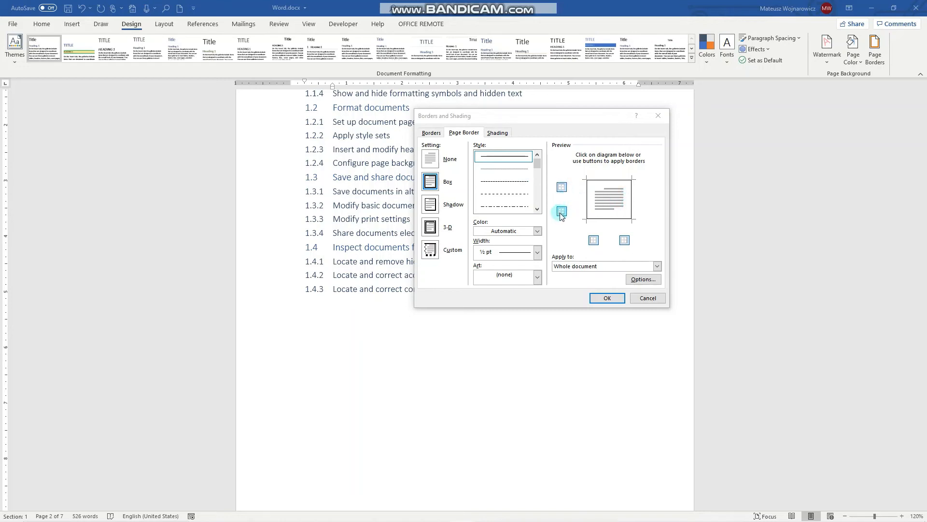
click(501, 183)
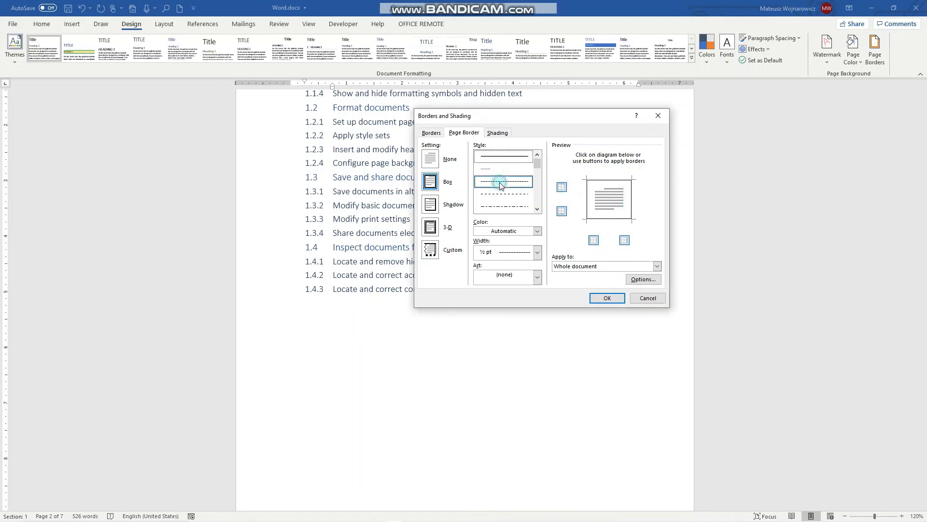
click(537, 232)
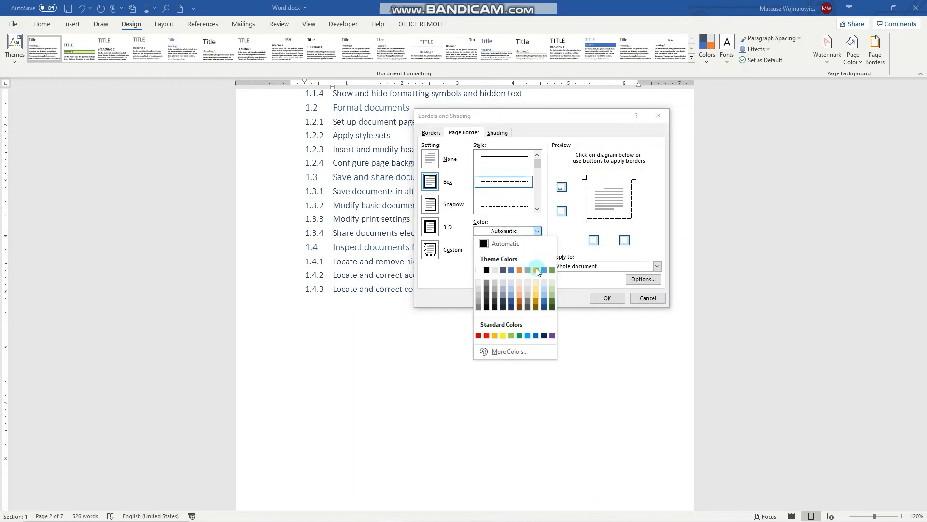
click(537, 270)
click(537, 252)
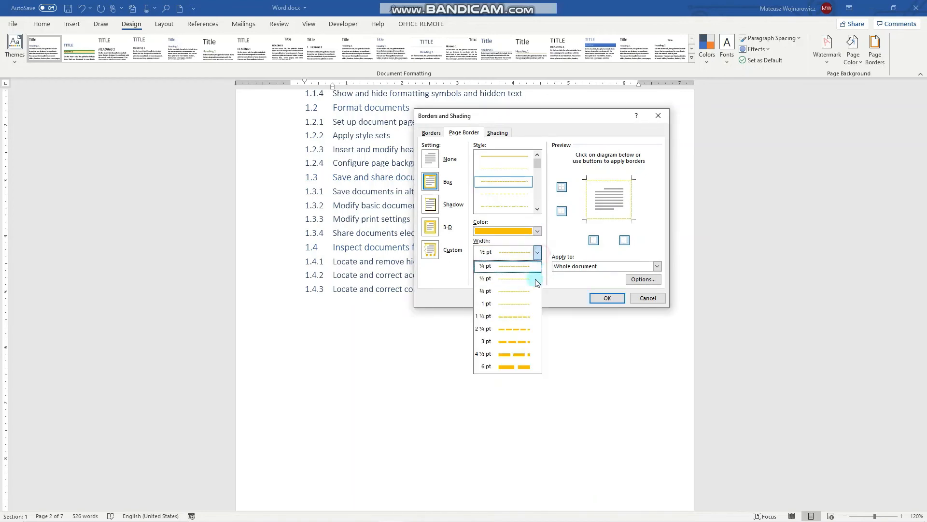
click(524, 305)
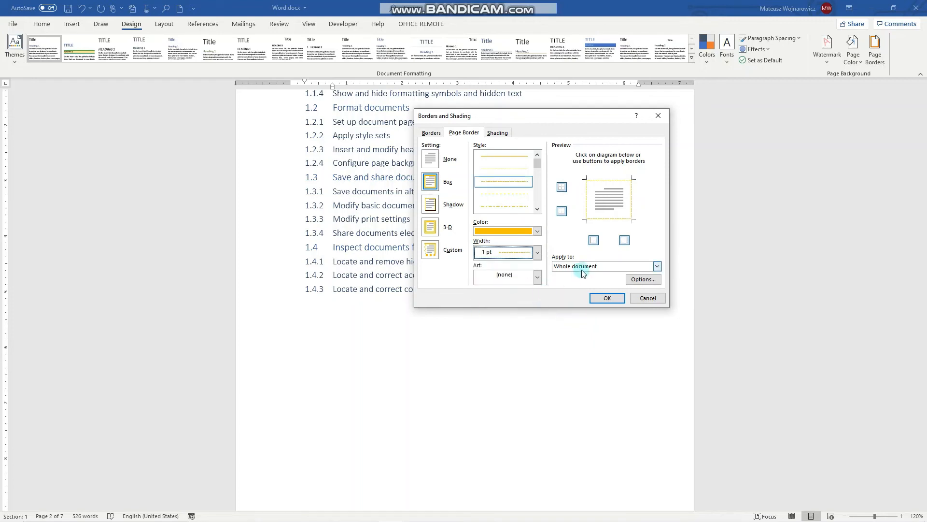
click(607, 298)
scroll(474, 251, down, 4)
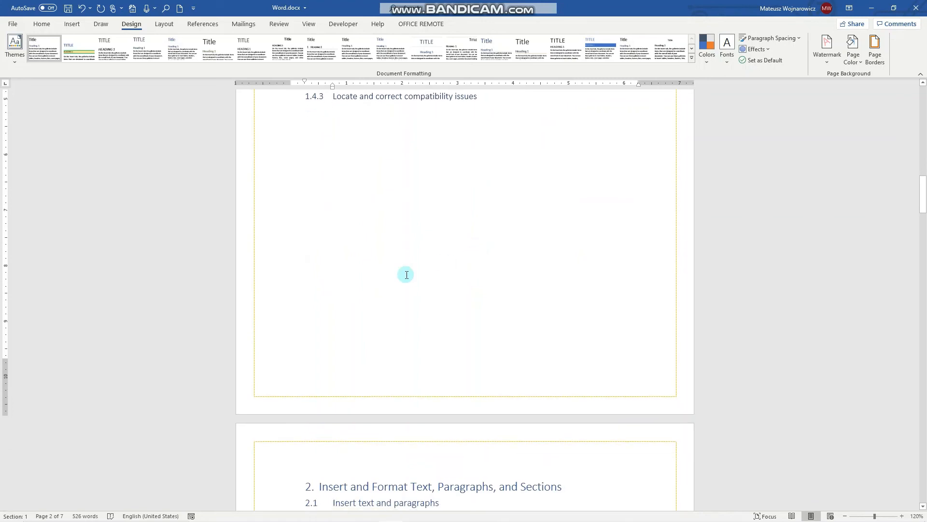
Step: Switch the page border to a custom setting with solid black 1 ½ pt lines along the page's top and bottom edges
click(865, 58)
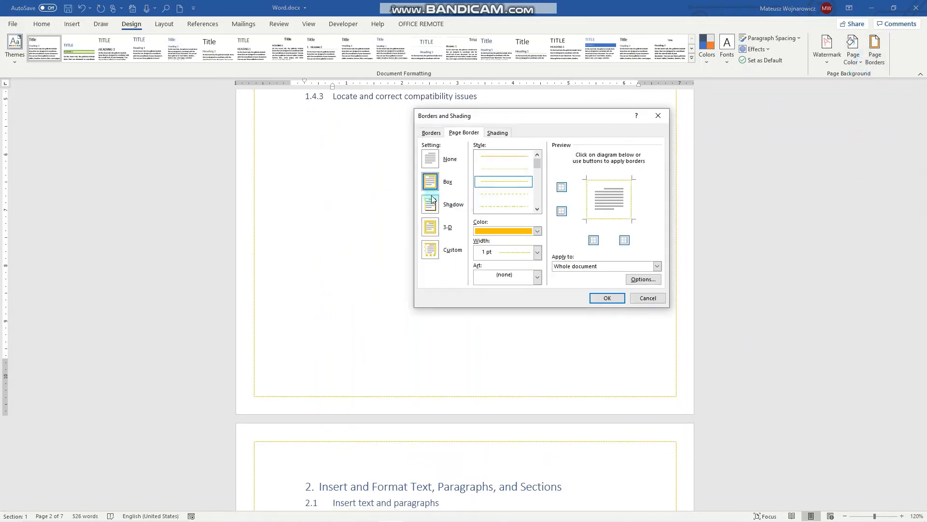
click(432, 250)
click(492, 259)
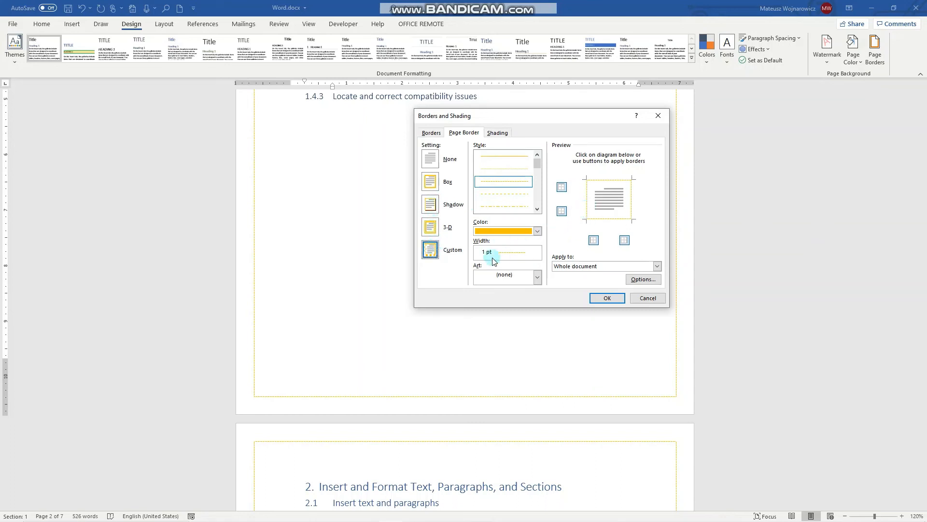
click(525, 183)
click(508, 156)
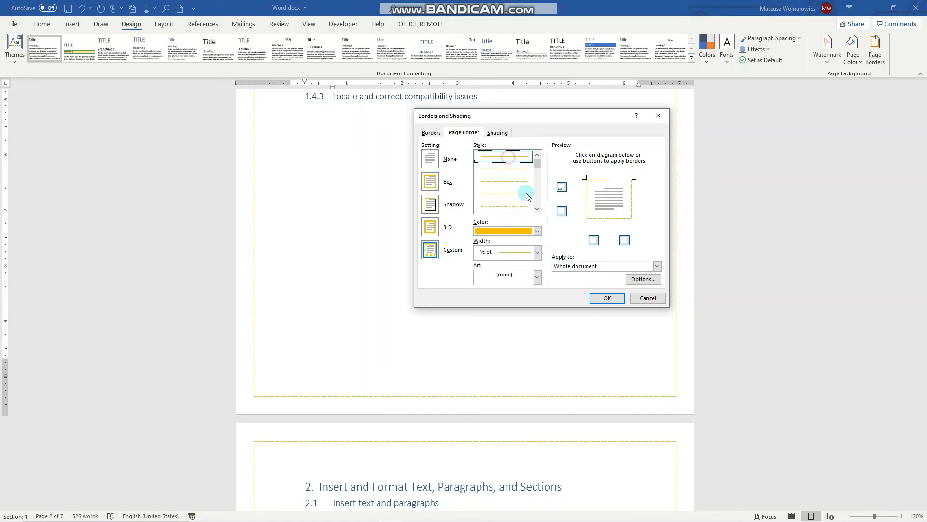
click(537, 231)
click(488, 270)
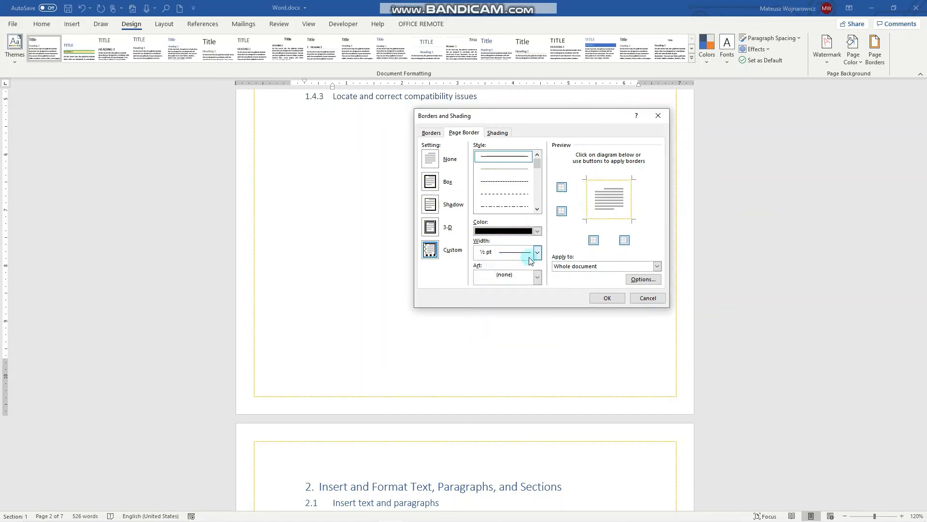
click(537, 252)
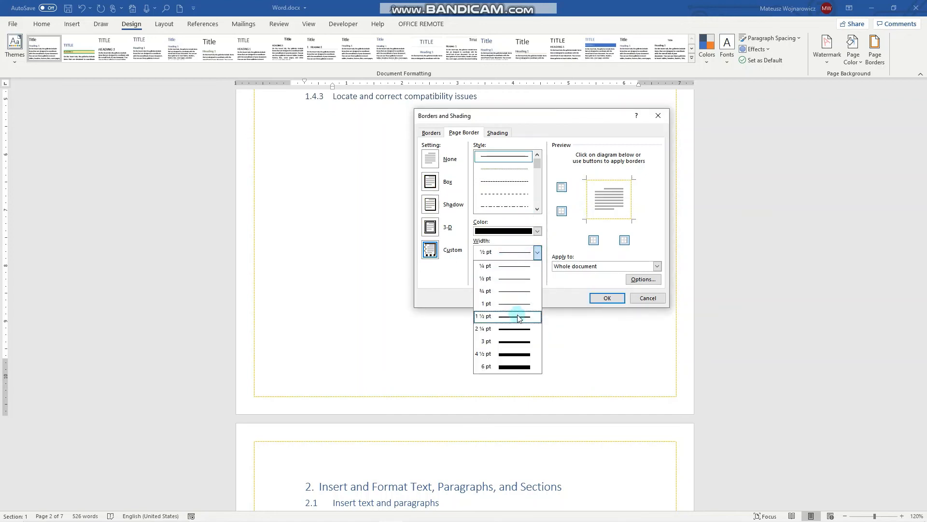
click(518, 318)
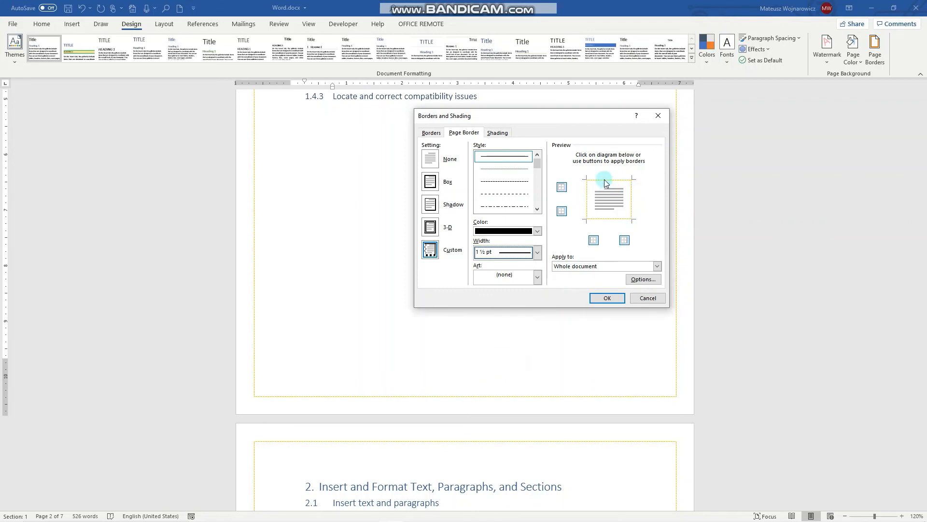
click(602, 218)
click(611, 181)
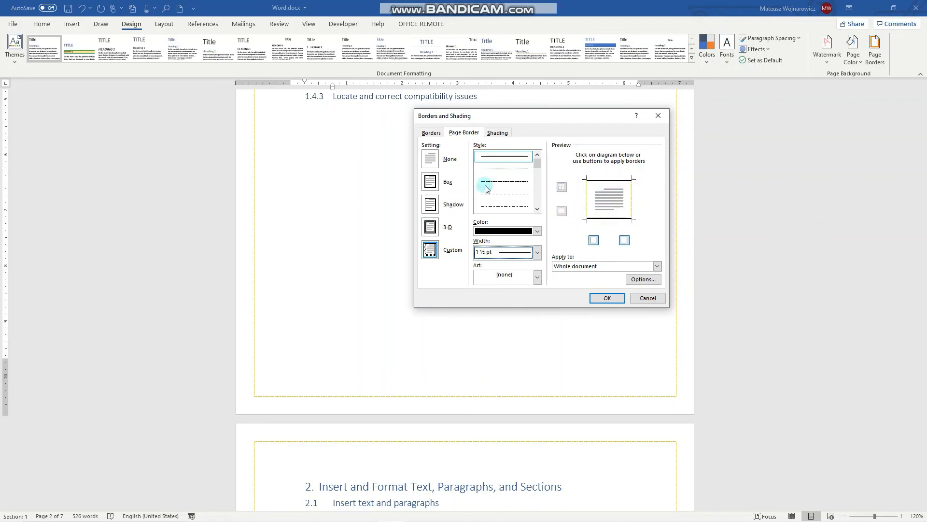
Step: Give the page's left and right edges a dotted orange 3 pt border and apply the custom border to the whole document
click(505, 169)
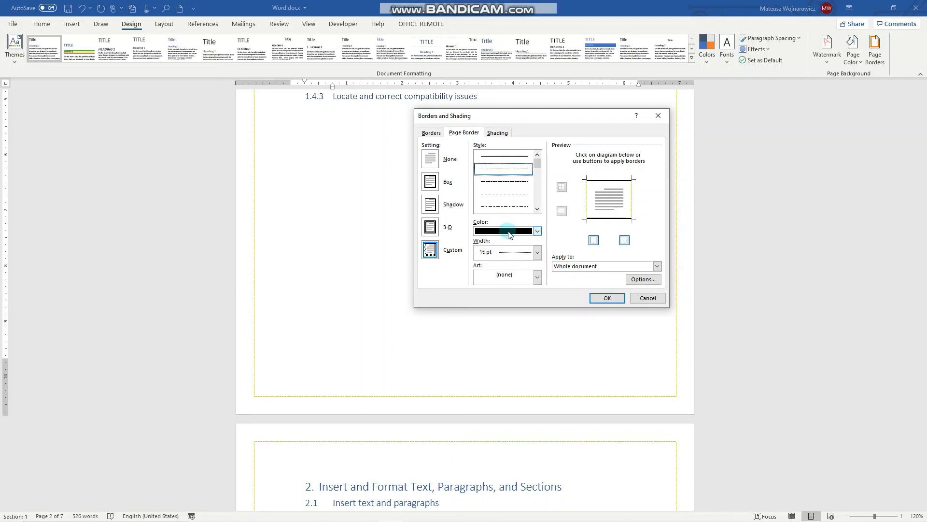
click(512, 231)
click(518, 270)
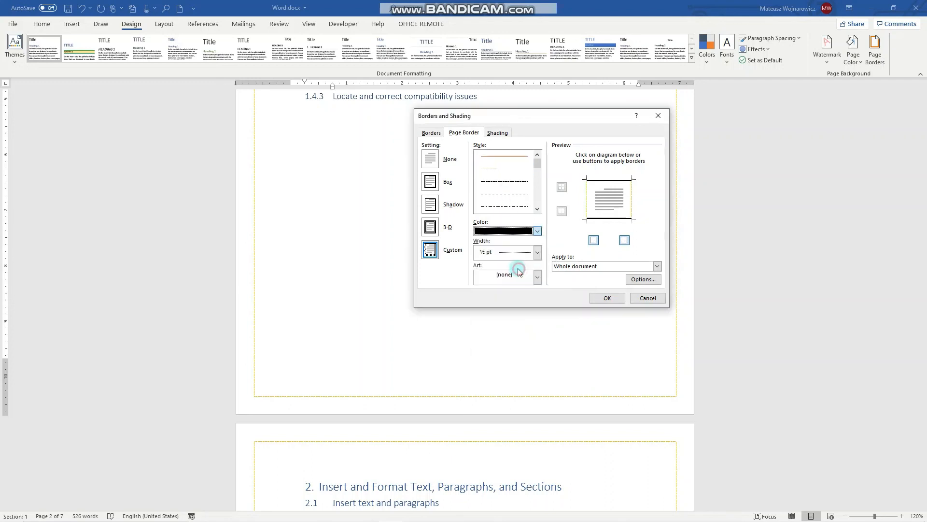
click(537, 252)
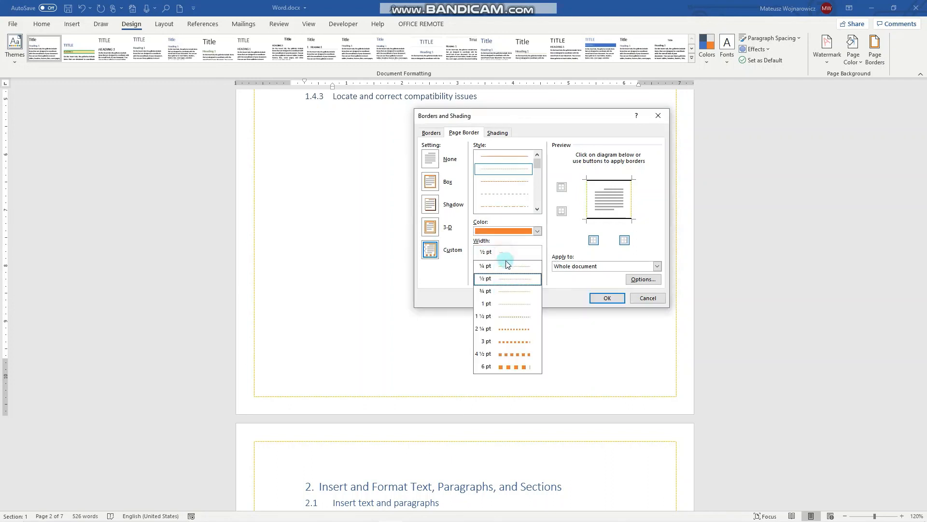
click(512, 341)
click(587, 202)
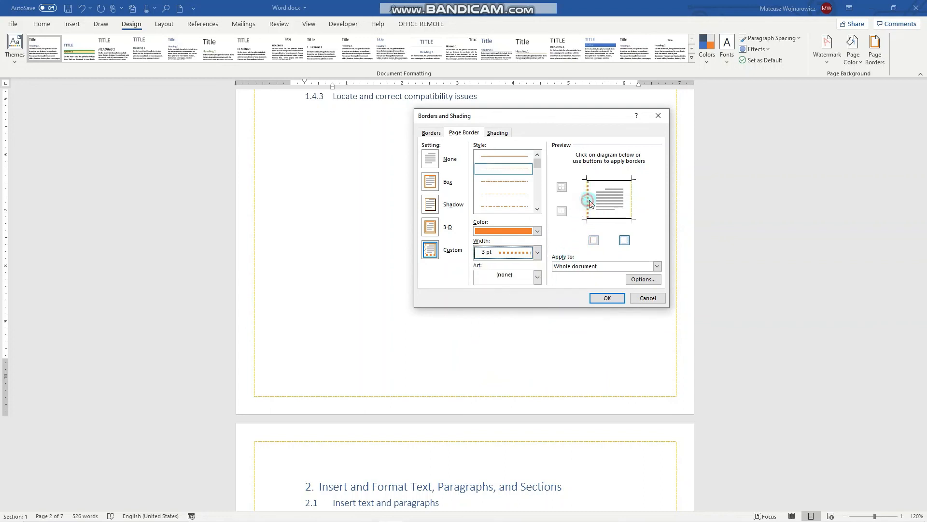
click(631, 200)
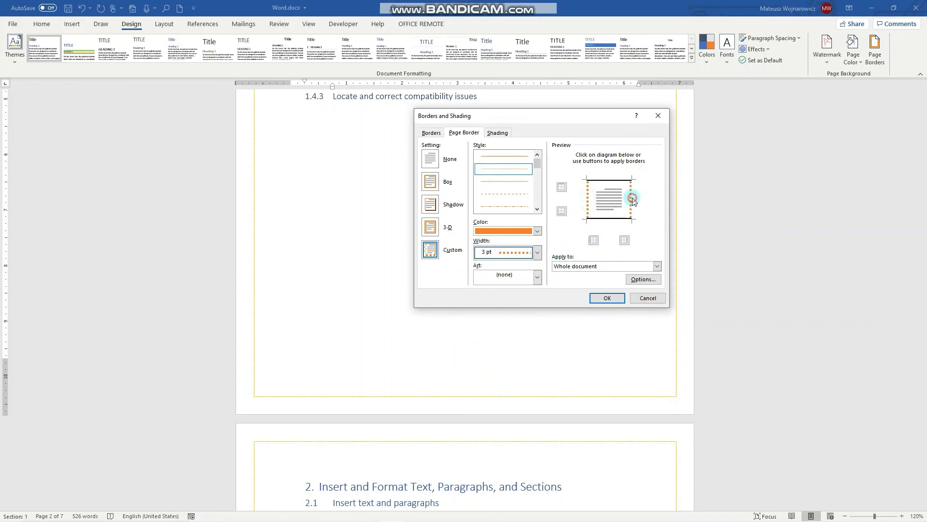
click(607, 298)
scroll(320, 222, down, 4)
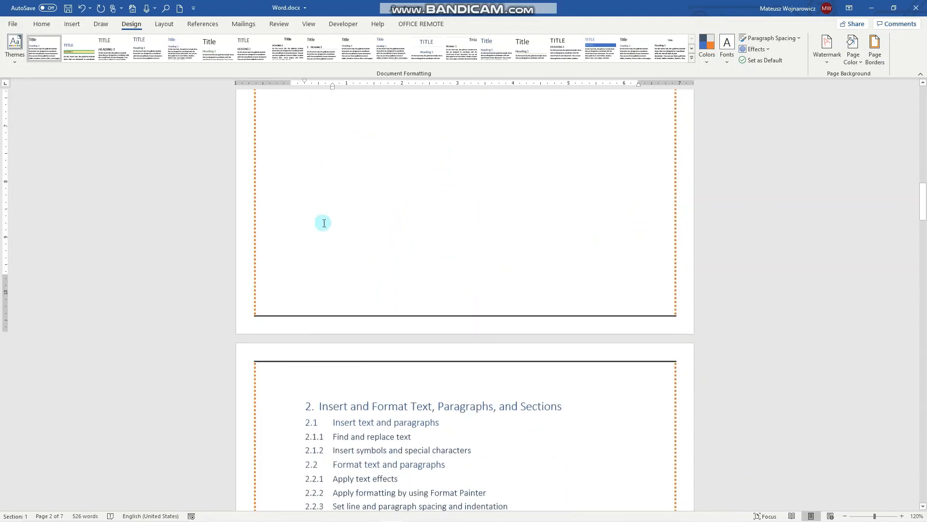
scroll(732, 202, up, 8)
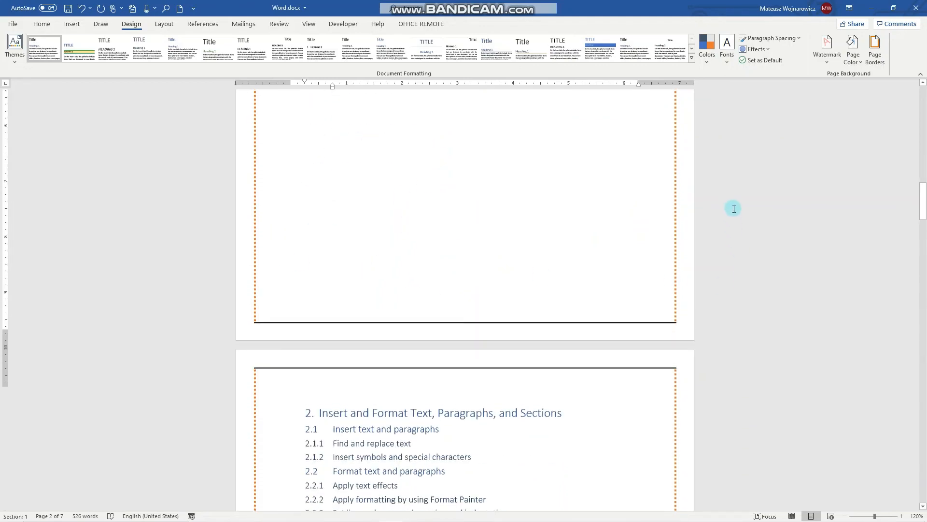
scroll(732, 202, up, 1)
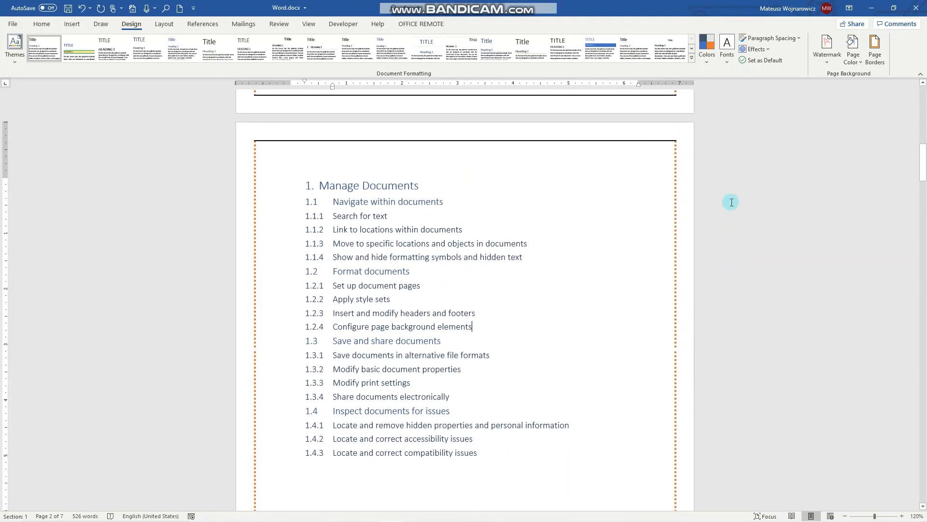